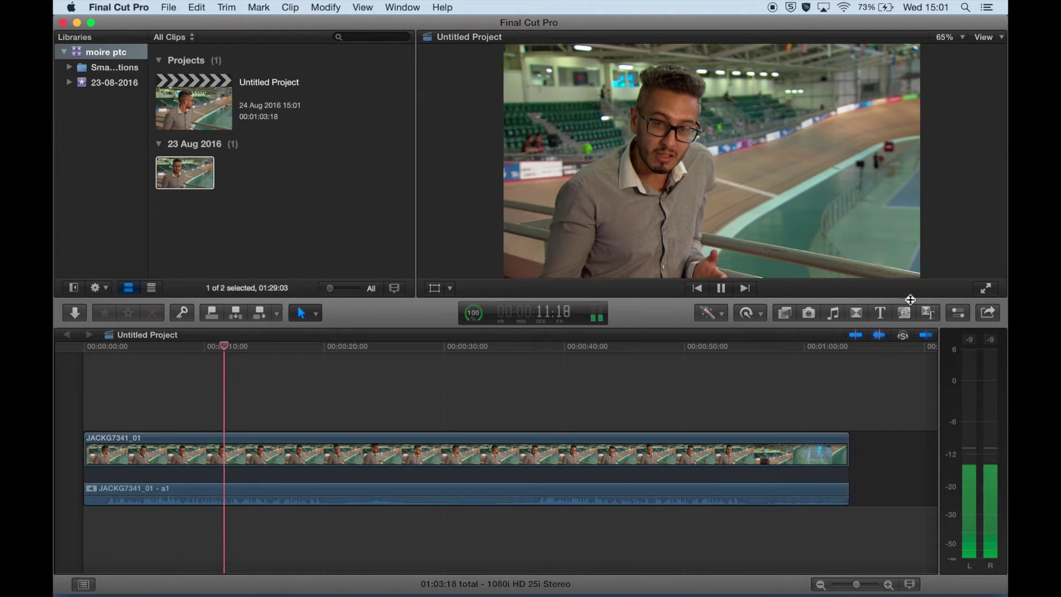
Step: Play the footage full screen to examine the moiré on the presenter's striped shirt
key("super+shift+f")
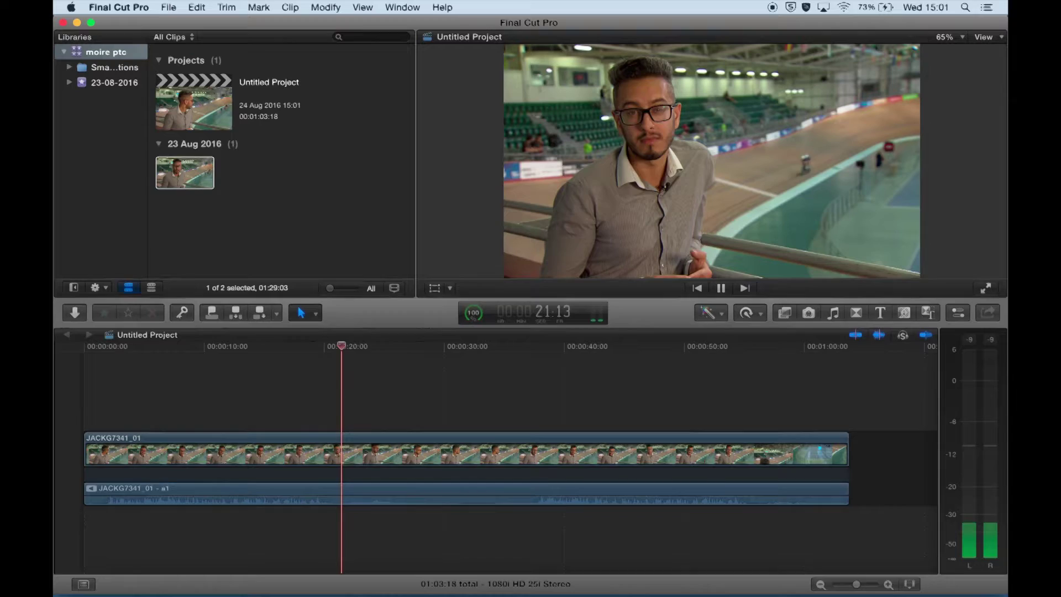
key("Escape")
left_click(357, 412)
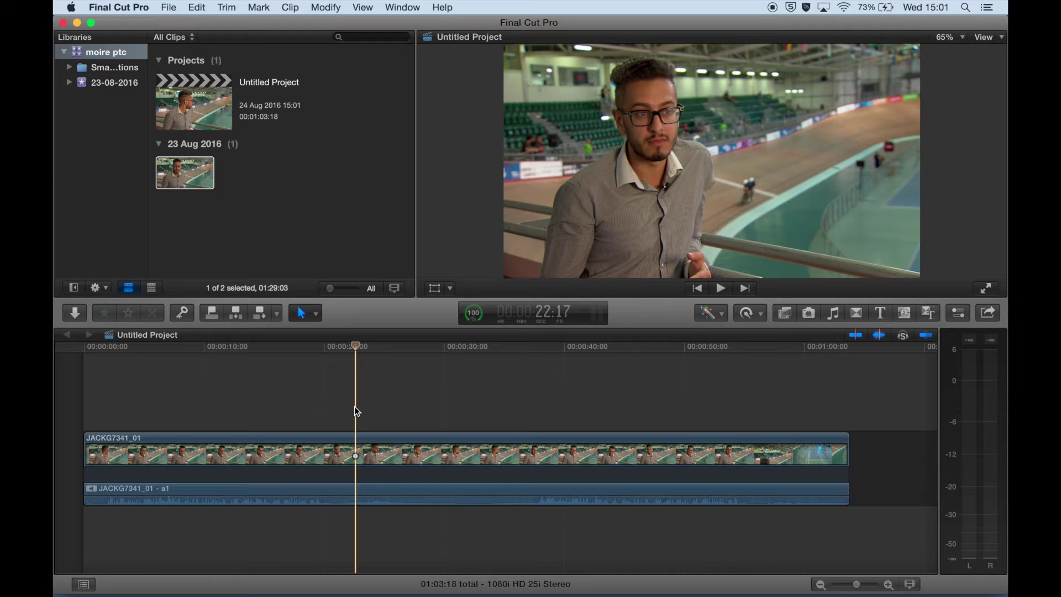
Step: Cut the timeline clip at about 20:24 and delete the portion after the cut
key("b")
left_click(335, 450)
left_click(379, 442)
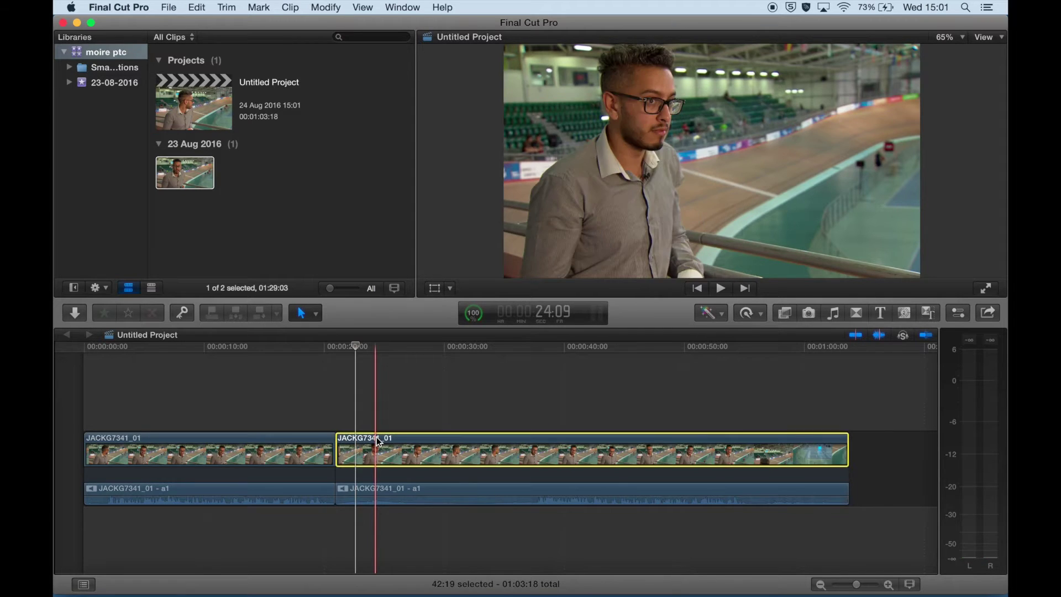
key("Delete")
Step: Duplicate the trimmed clip and stack the copy directly above the original, aligned to the start of the timeline
left_click(260, 447)
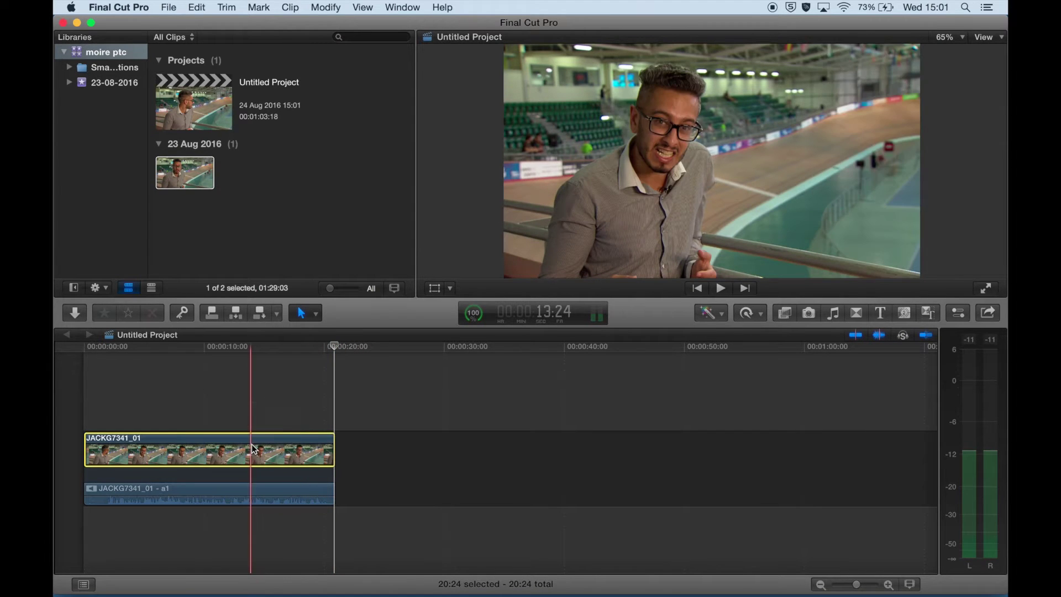
key("super+c")
left_click(391, 360)
key("super+v")
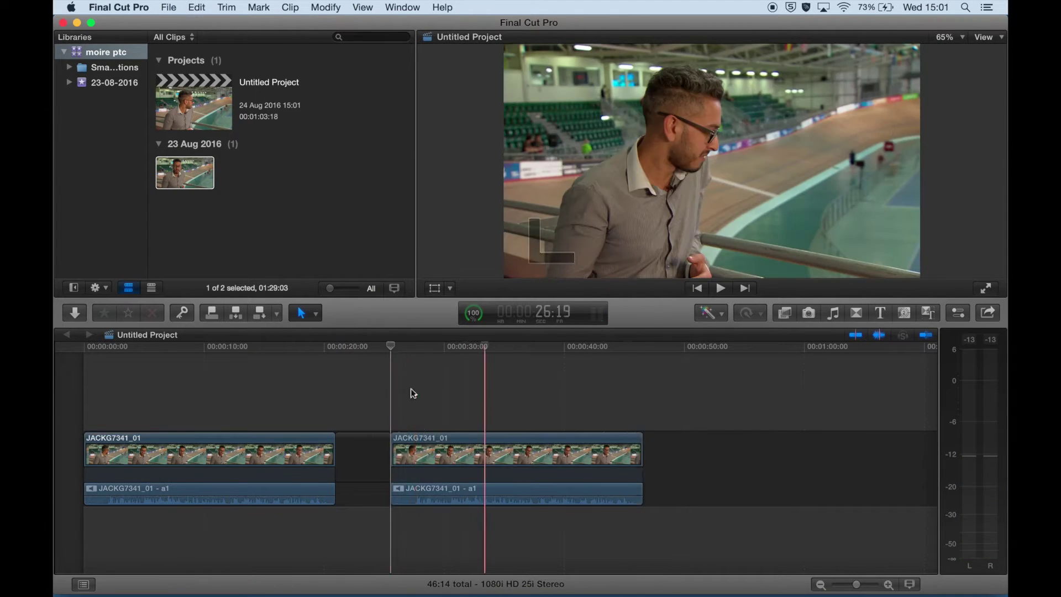
left_click_drag(401, 450, 95, 371)
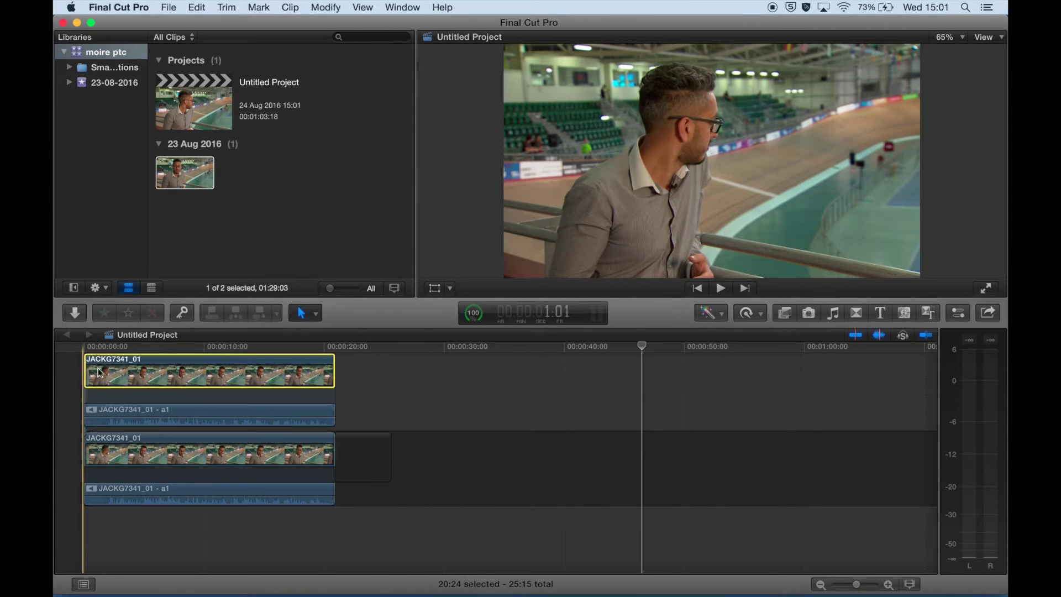
Step: Disable all audio channels of the upper clip
left_click(954, 315)
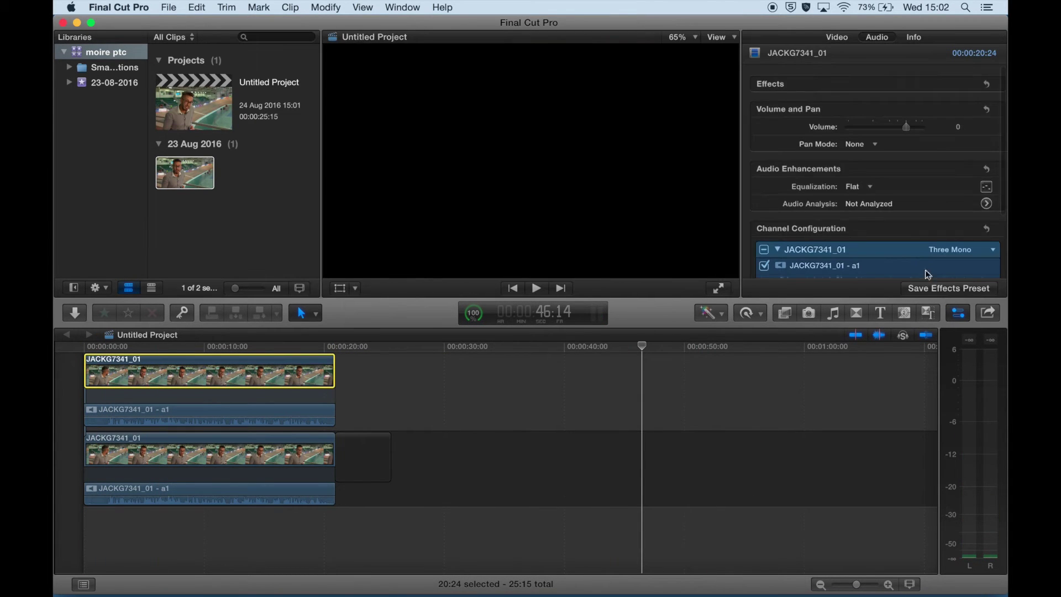
scroll(895, 234, "down", 3)
left_click(764, 178)
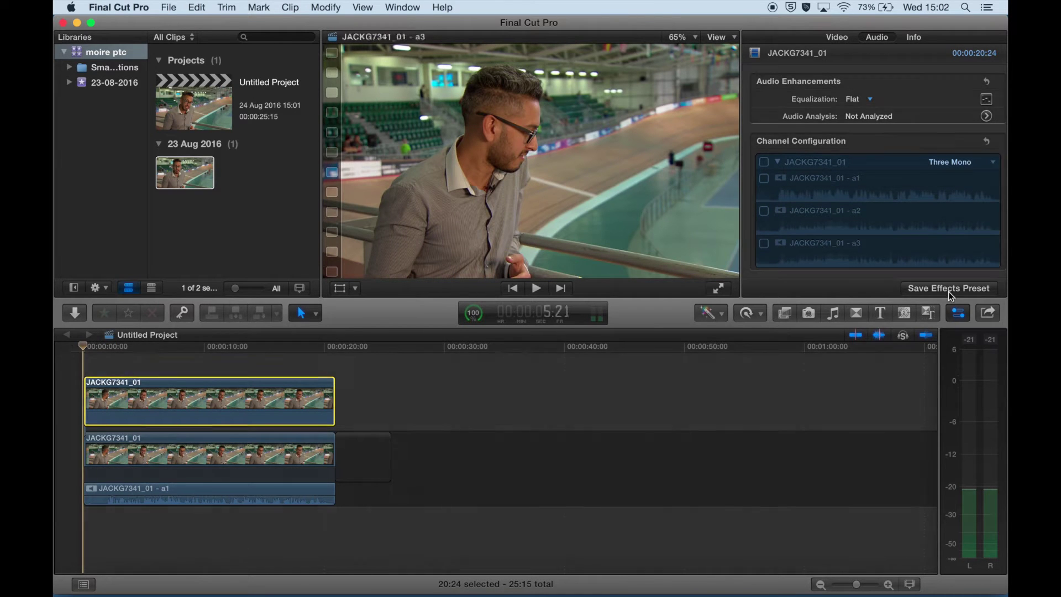
left_click(959, 313)
Step: Find the mask effects and apply Draw Mask to the upper clip
left_click(785, 313)
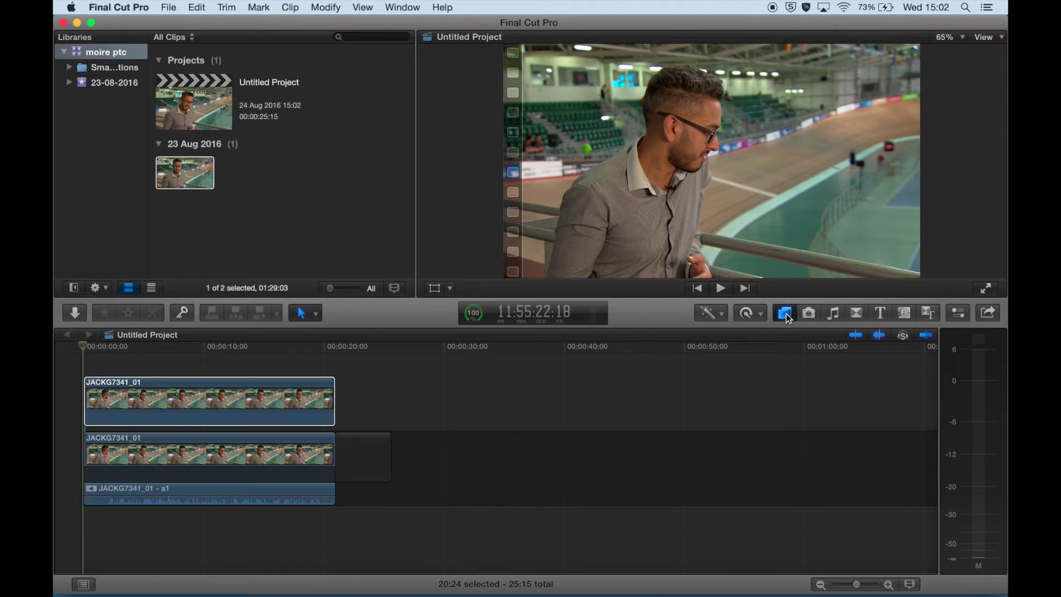
left_click(792, 565)
type("mask")
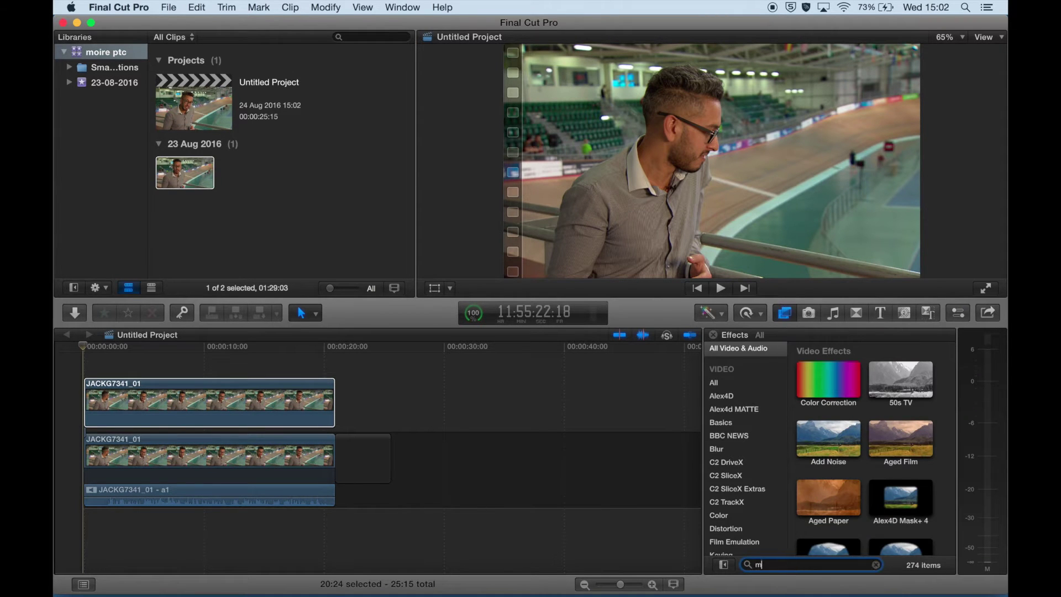
scroll(740, 475, "down", 3)
left_click(720, 517)
mouse_move(826, 367)
left_mouse_down()
mouse_move(310, 335)
mouse_move(225, 395)
left_mouse_up()
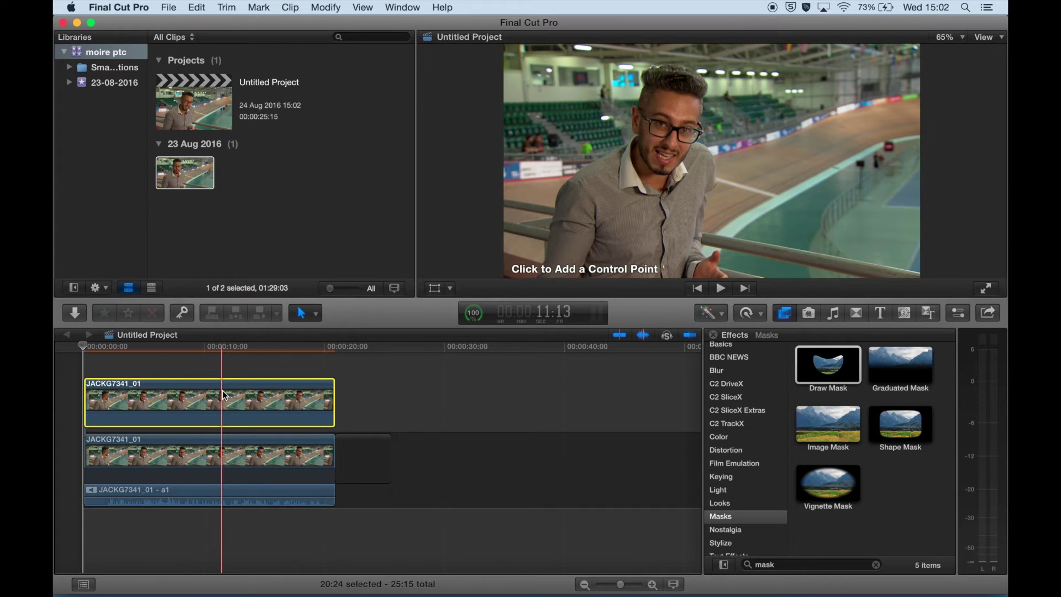
Step: Draw a mask outline around the presenter's shirt on the frame at about 8:18
left_click_drag(102, 348, 190, 354)
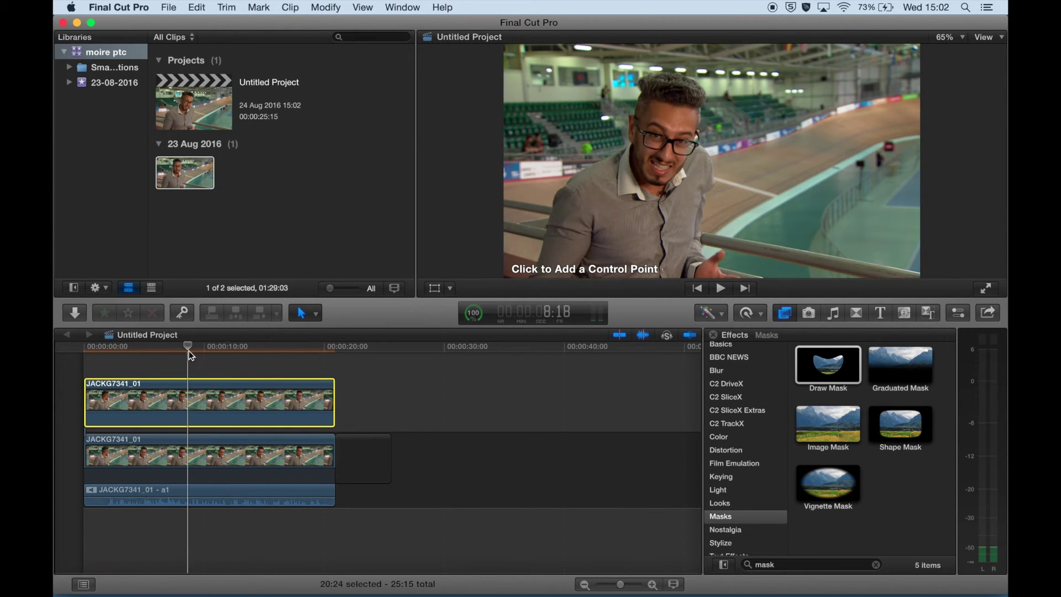
left_click(617, 156)
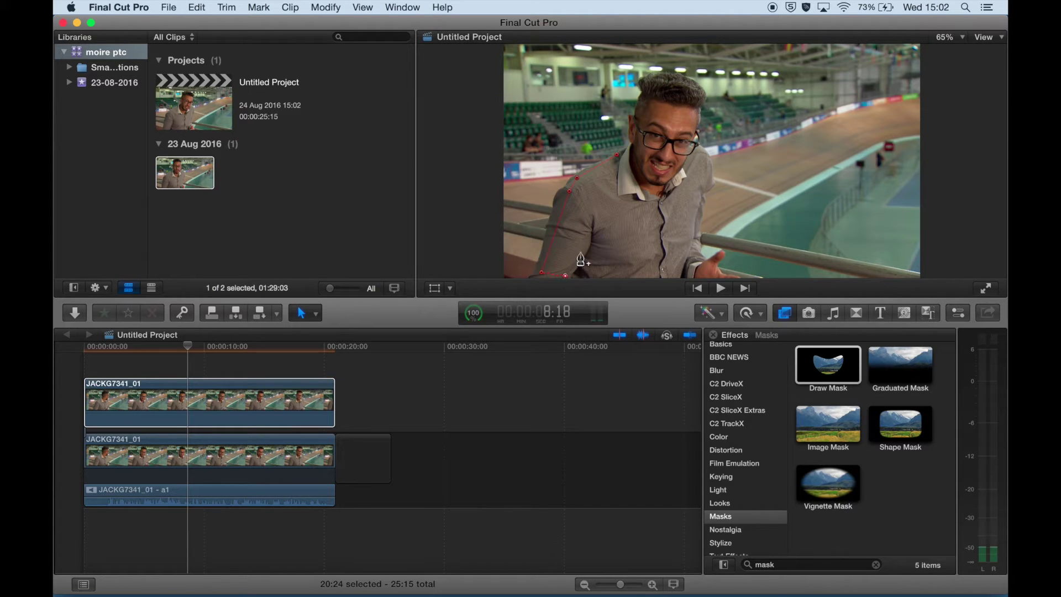
left_click(586, 215)
left_click_drag(600, 233, 590, 272)
left_click(595, 275)
Step: Search all video effects for "gauss" and apply the Gaussian blur to the upper clip
left_click(876, 564)
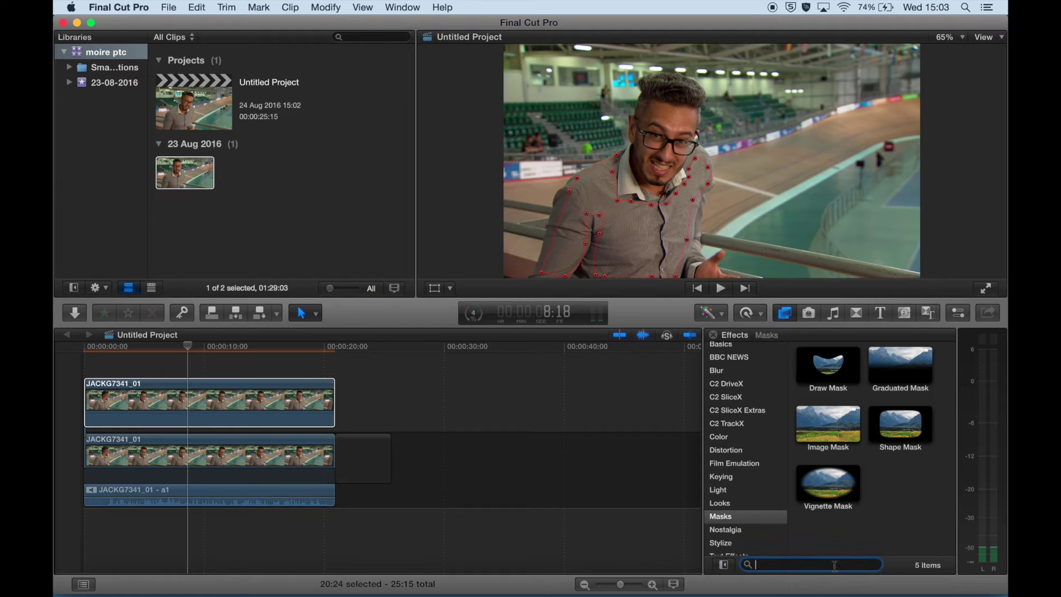
type("gauss")
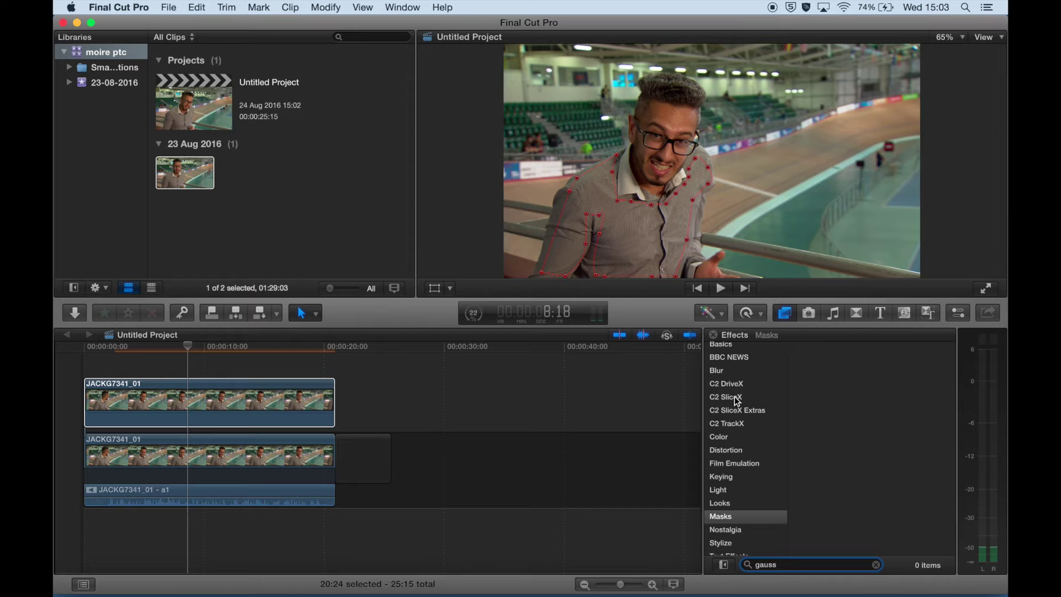
scroll(736, 402, "up", 6)
left_click(714, 385)
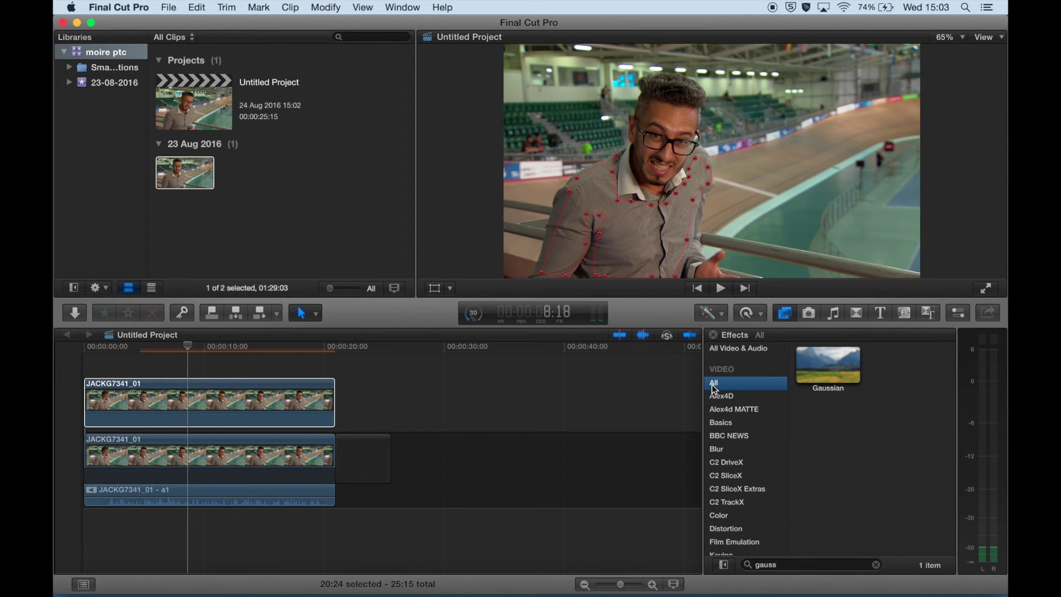
left_click_drag(828, 365, 228, 392)
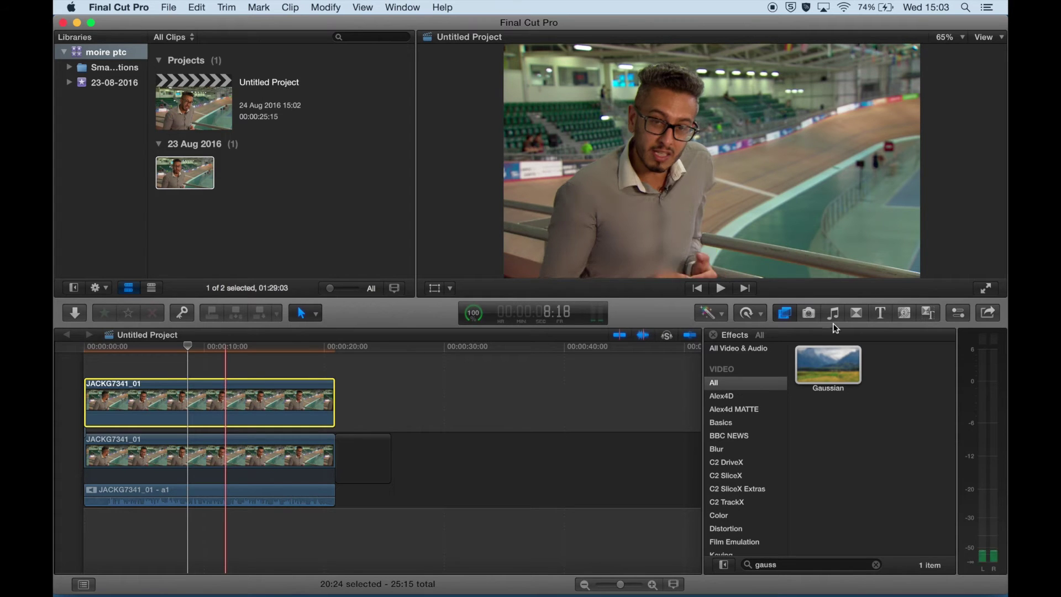
Step: Skim the masked clip up to about 10:10 to examine the blur on the shirt
left_click(958, 313)
left_click(155, 346)
key("space")
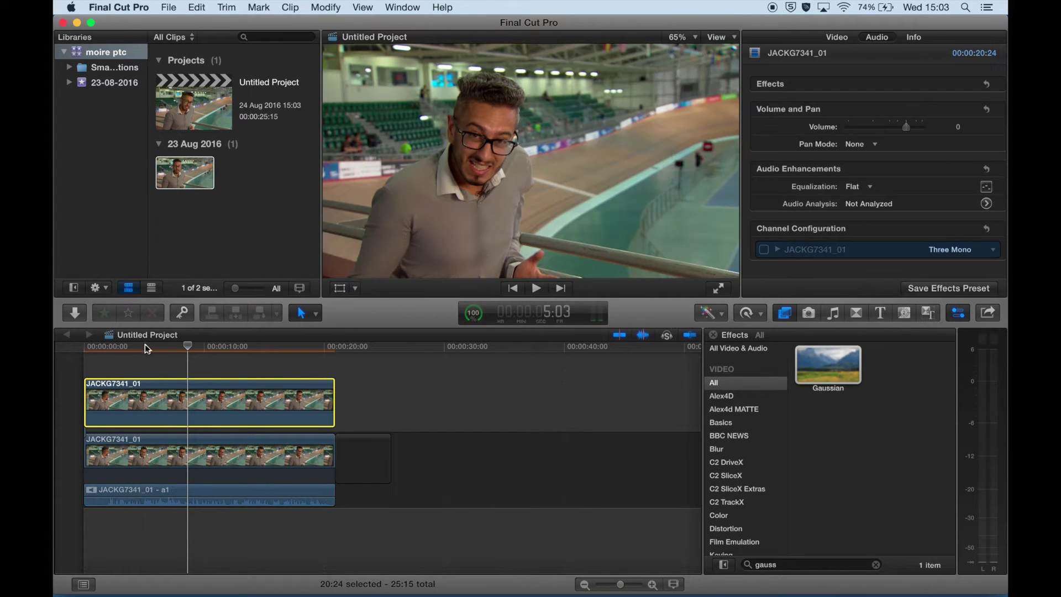
left_click_drag(173, 354, 307, 349)
key("super+equal")
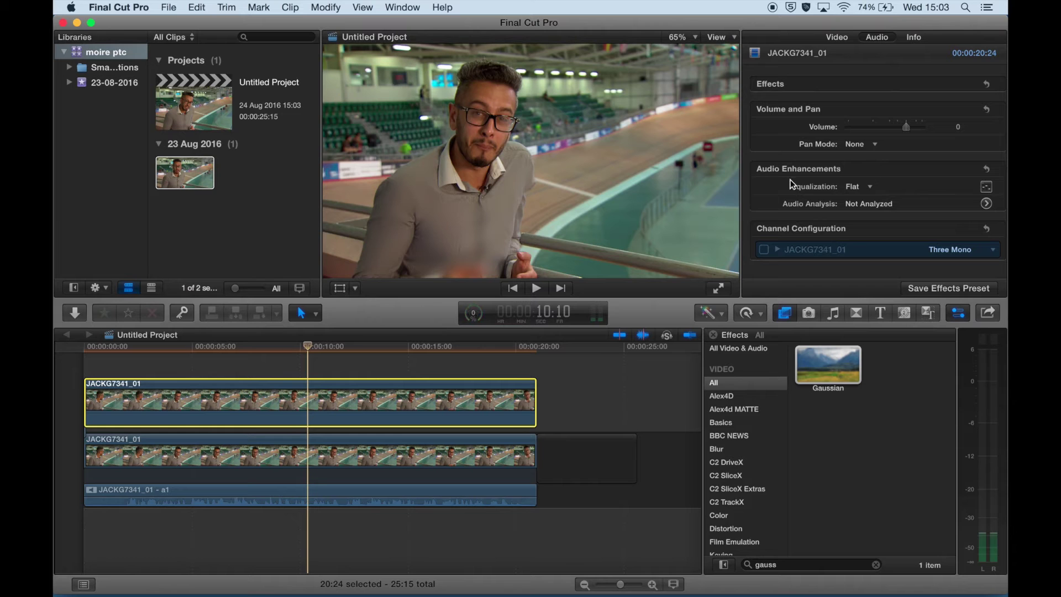
Step: Set the Gaussian blur amount to 5 in the upper clip's video settings
left_click(848, 47)
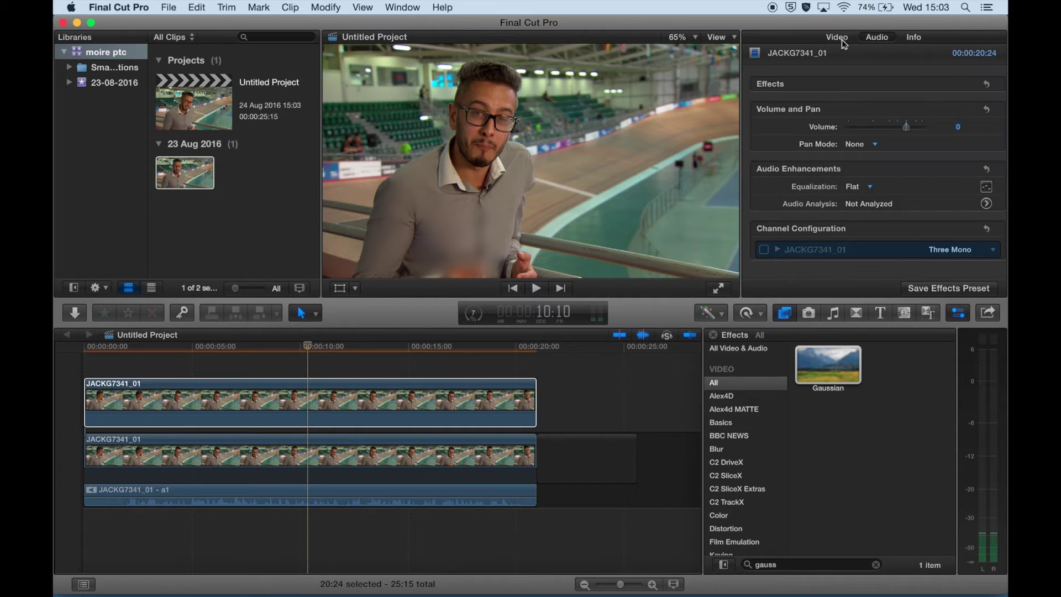
left_click(838, 37)
scroll(836, 160, "down", 2)
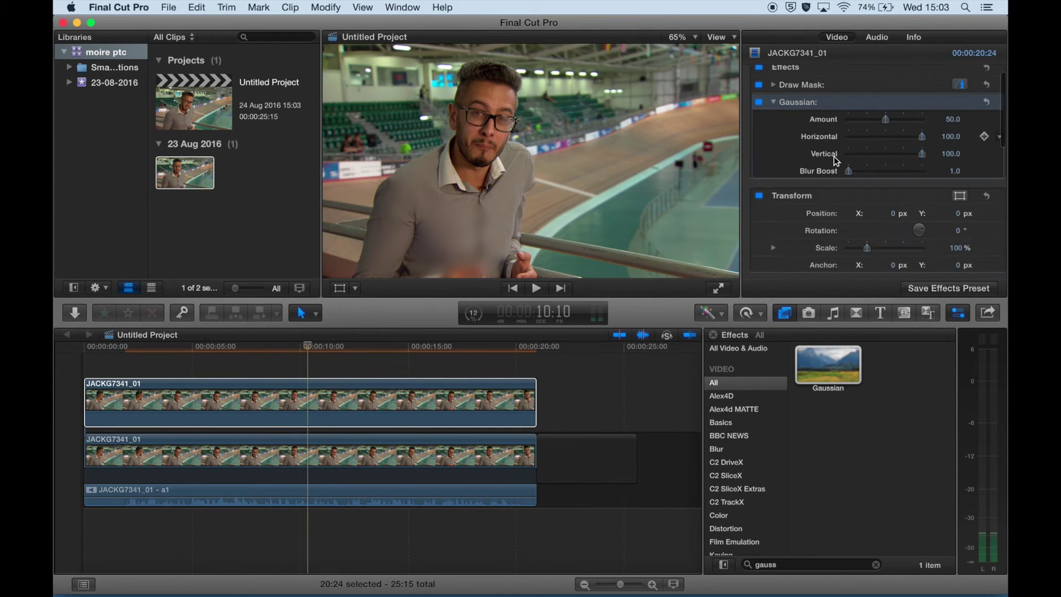
left_click_drag(887, 121, 839, 123)
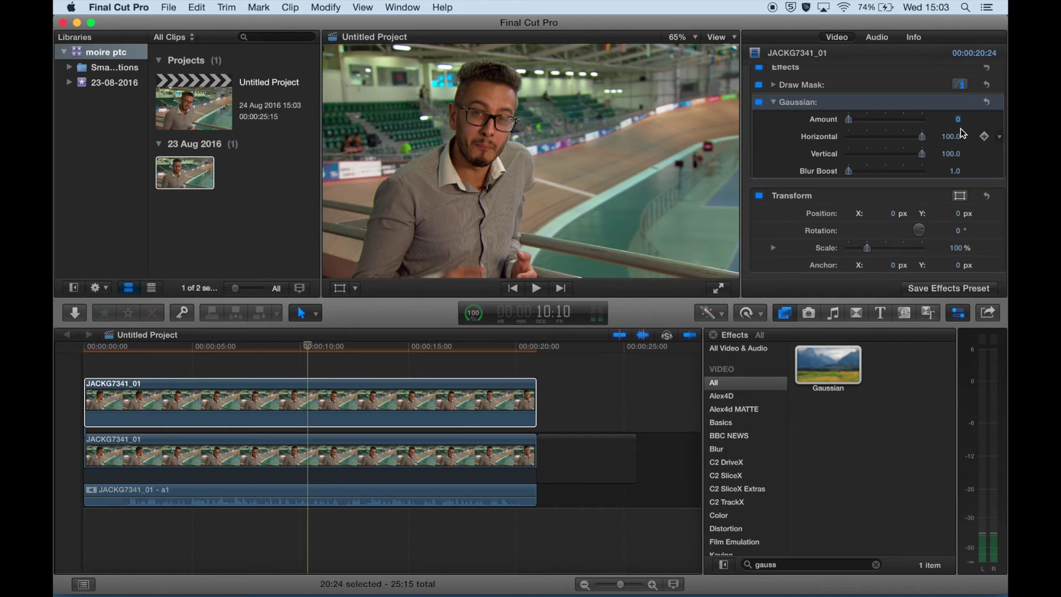
type("5")
key("Return")
Step: Play the clip from near its start and check the softened shirt full screen
left_click(149, 349)
key("space")
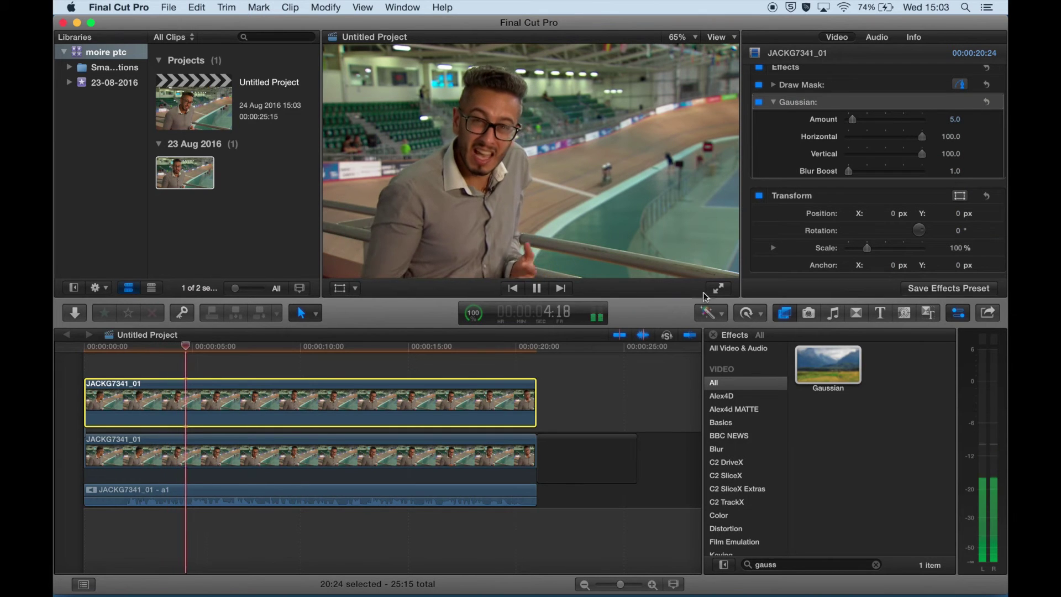
left_click(718, 288)
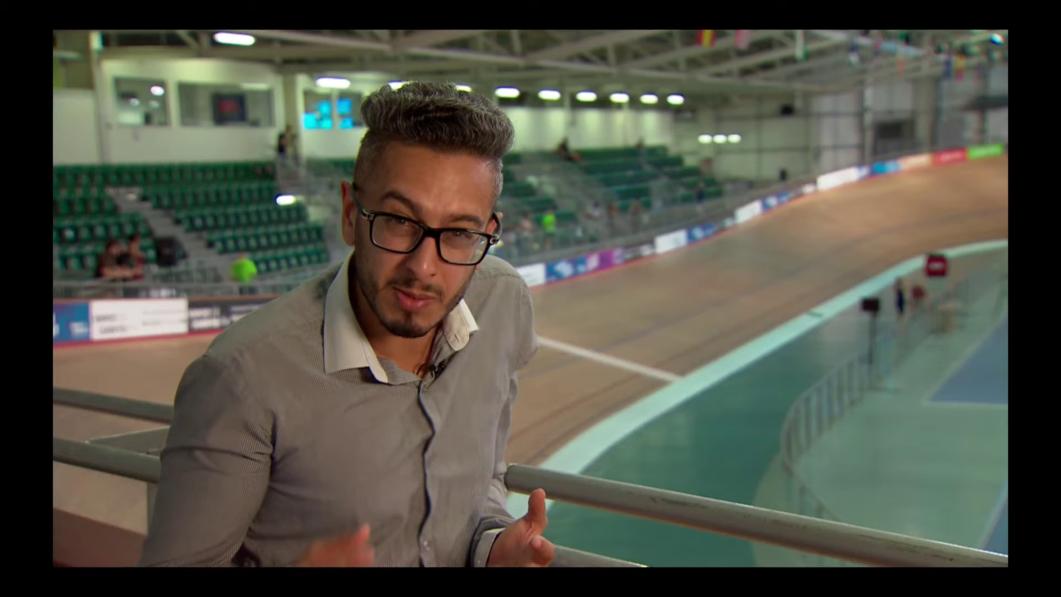
key("Escape")
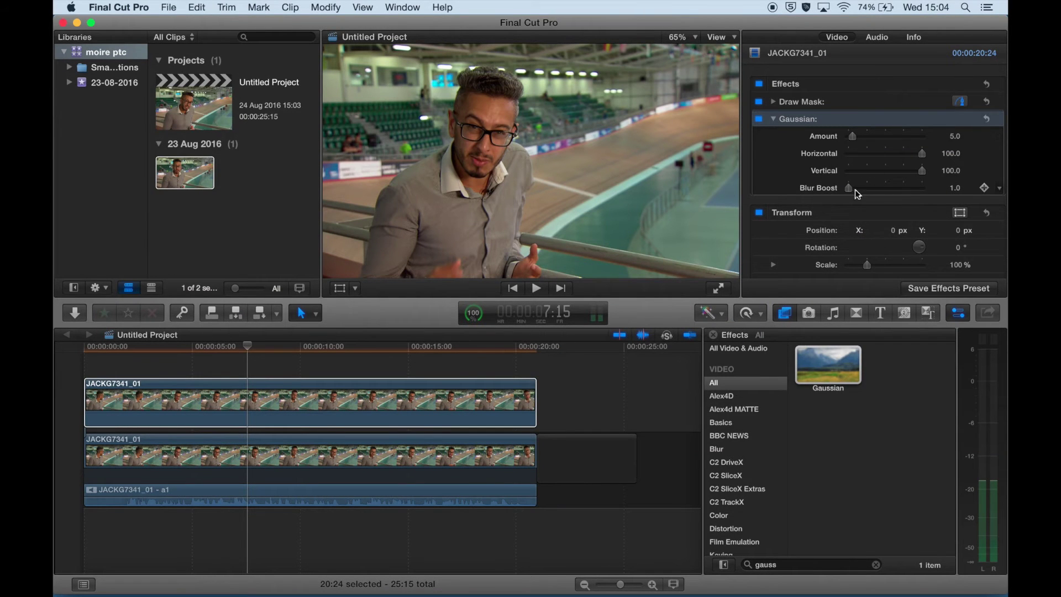
Step: Set the Gaussian amount to 1.5 and review the shirt in full-screen playback
left_click(956, 137)
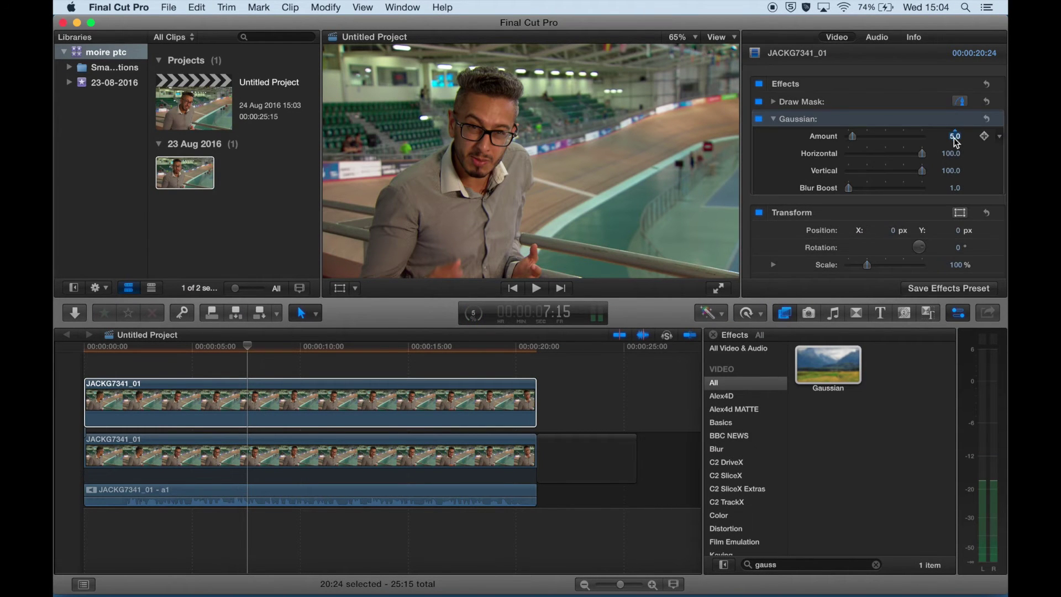
type("1.5")
key("Return")
left_click_drag(224, 352, 168, 348)
left_click(720, 289)
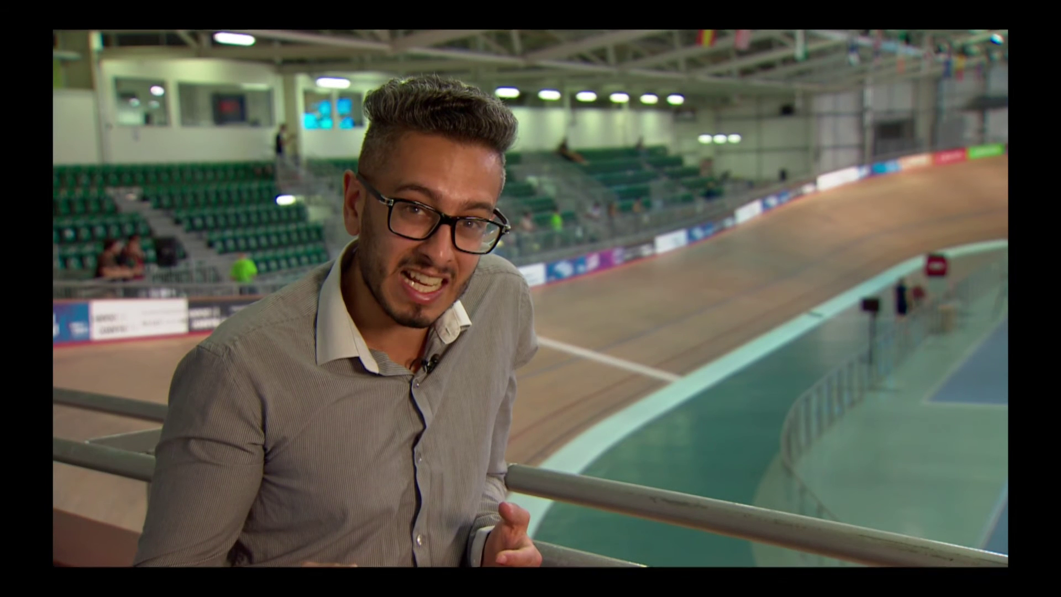
key("Escape")
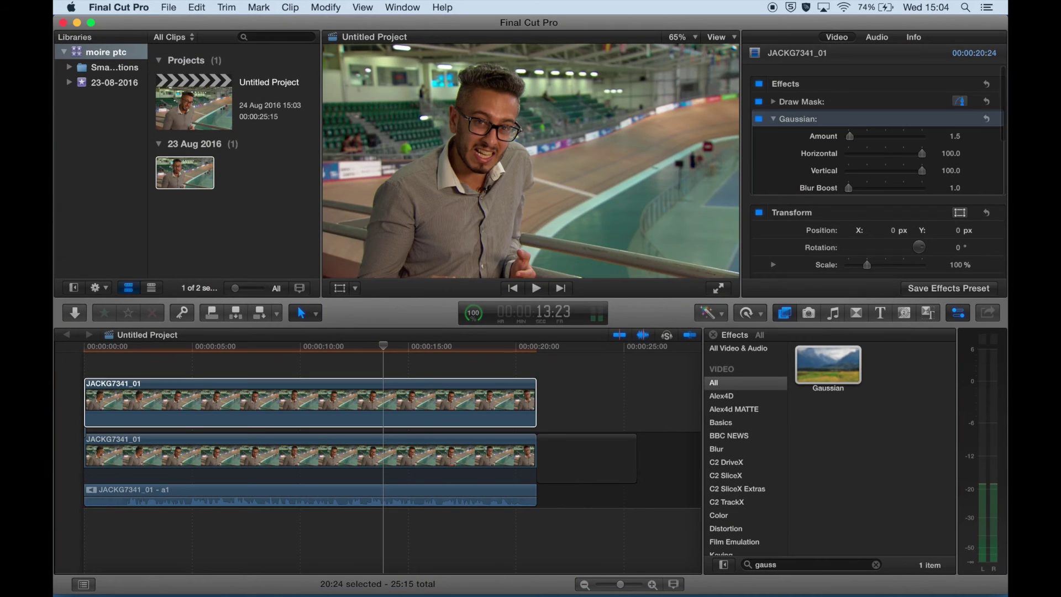
Step: Replay the clip and switch the Gaussian effect off and on to compare the shirt with and without blur
left_click(135, 344)
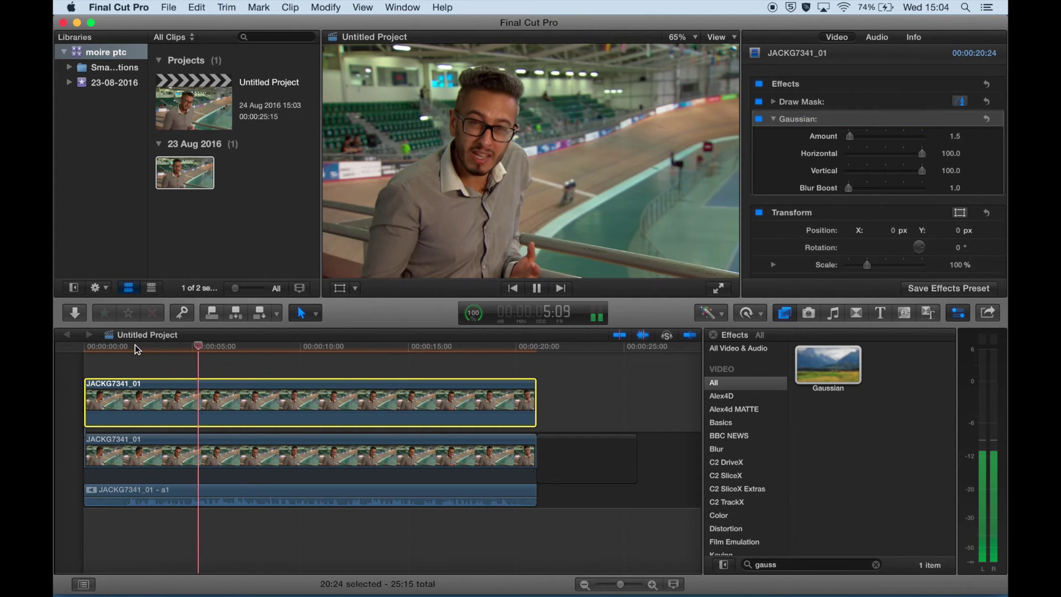
left_click(760, 120)
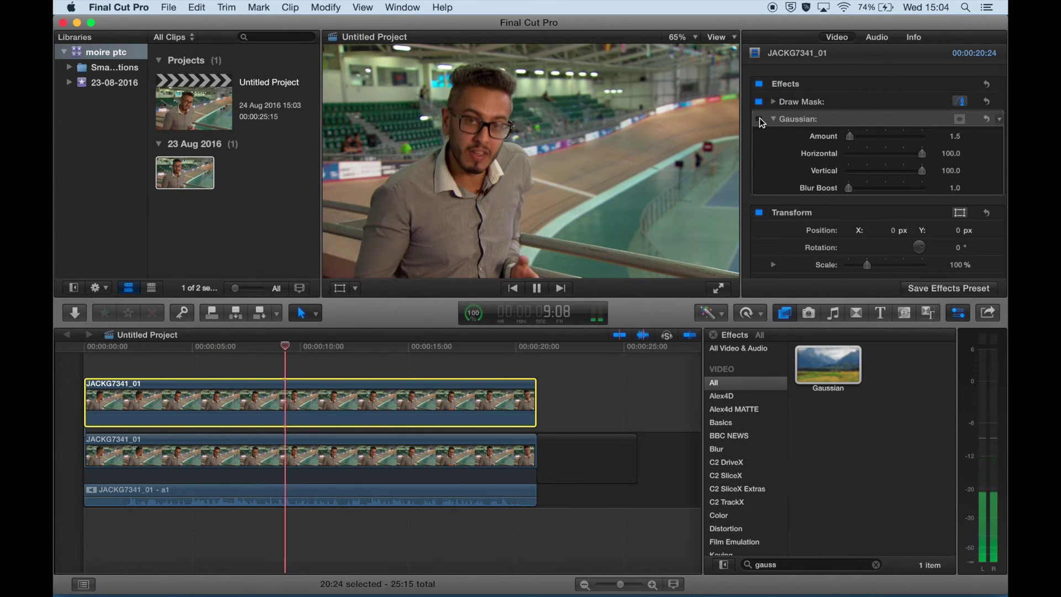
left_click(760, 119)
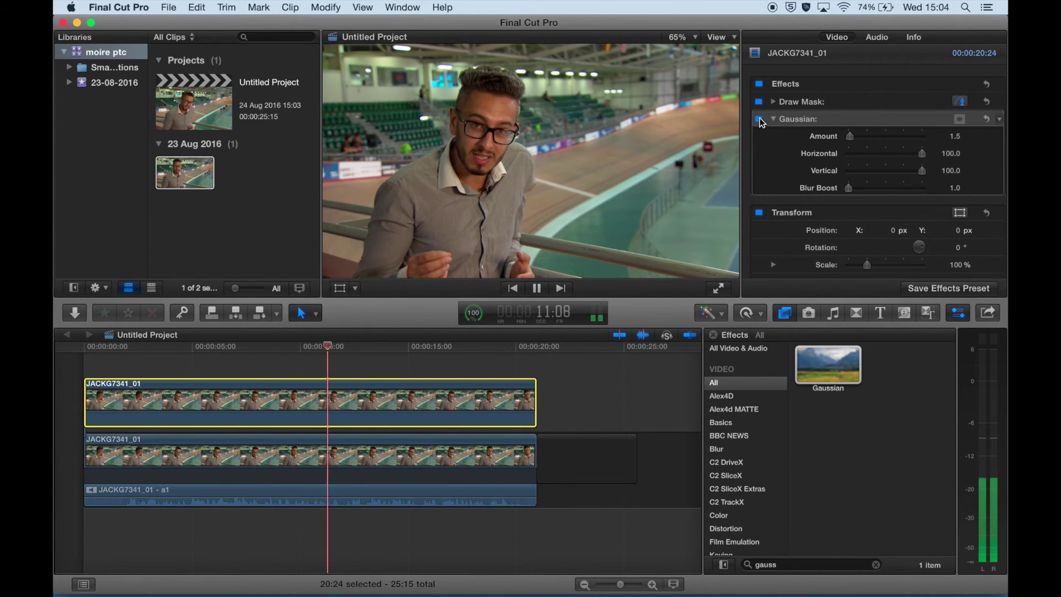
Step: Set the Gaussian amount to about 2.39 and play the result back full screen
key("space")
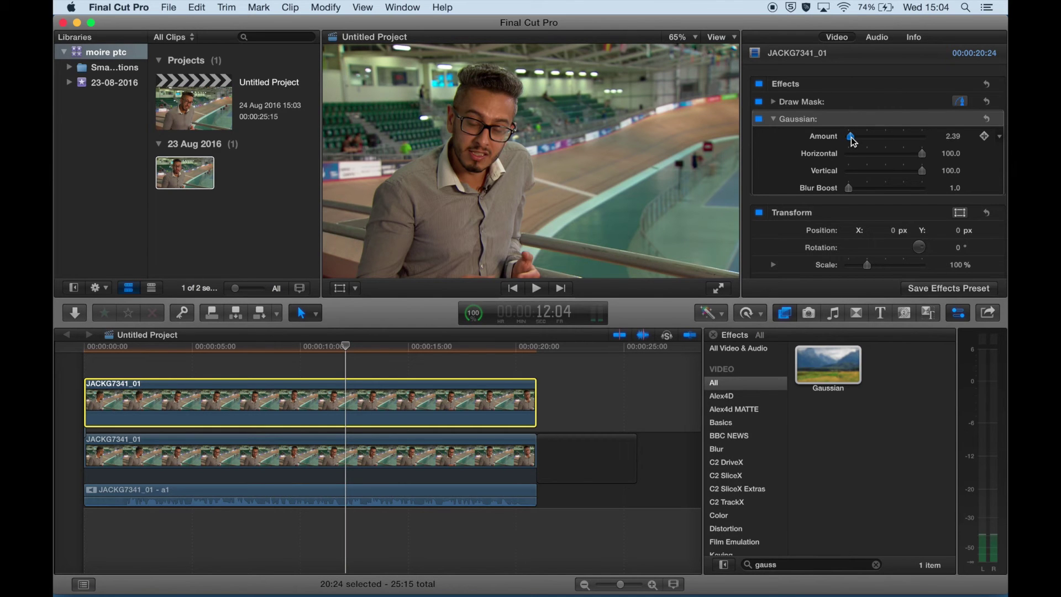
left_click_drag(236, 346, 196, 346)
key("space")
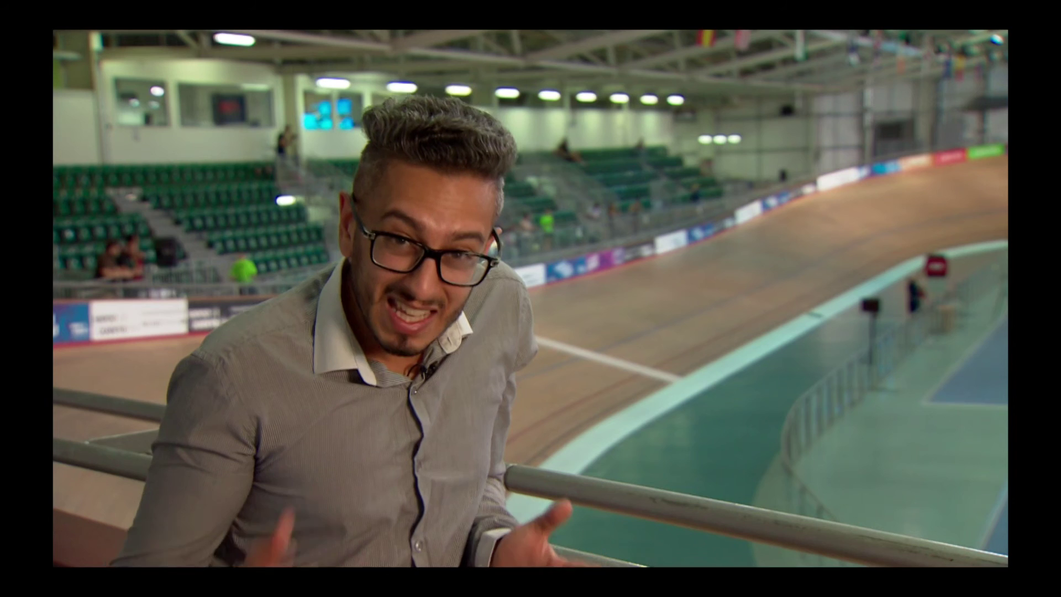
left_click(720, 286)
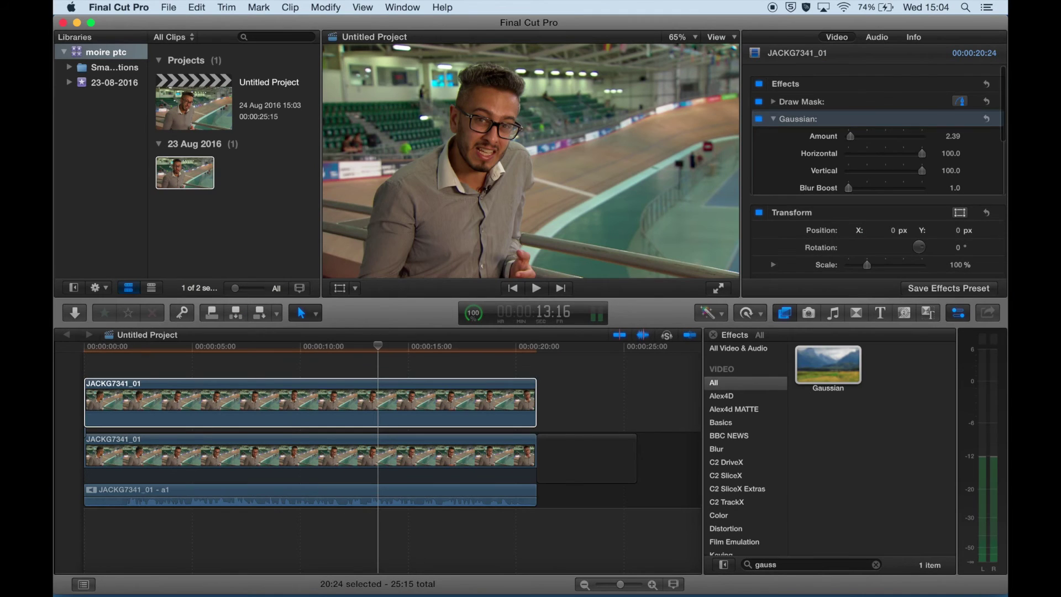
key("space")
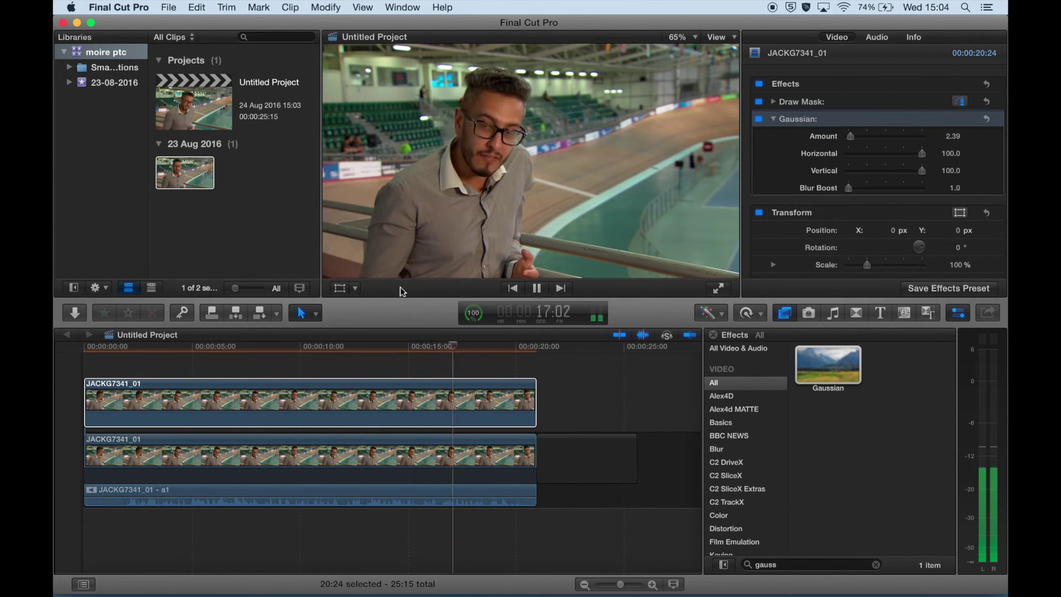
Step: Stop playback and select the upper clip's Draw Mask effect to examine the mask's control points over the shirt
left_click(330, 390)
key("space")
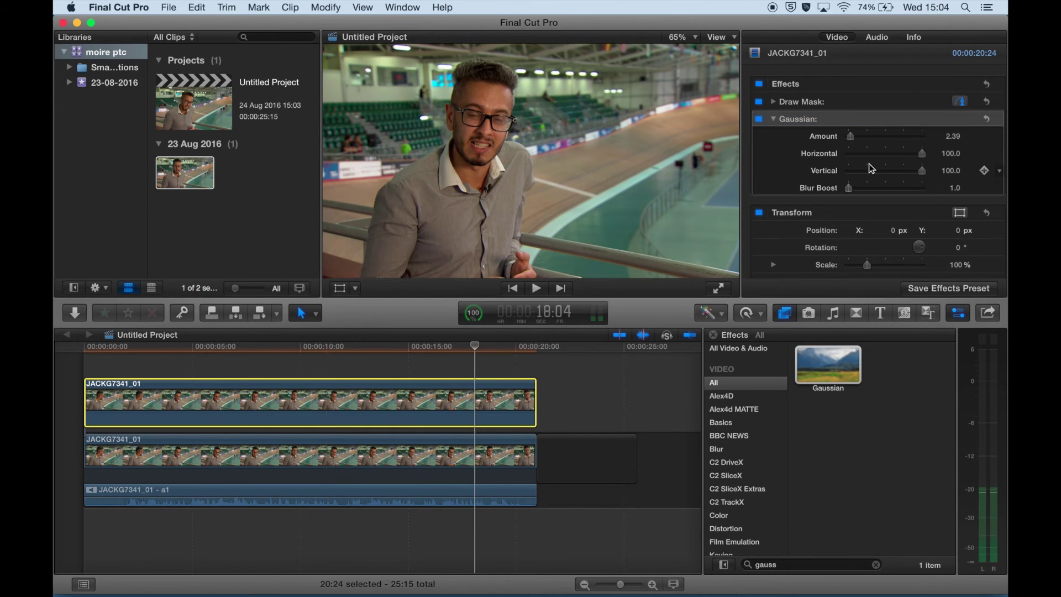
left_click(817, 102)
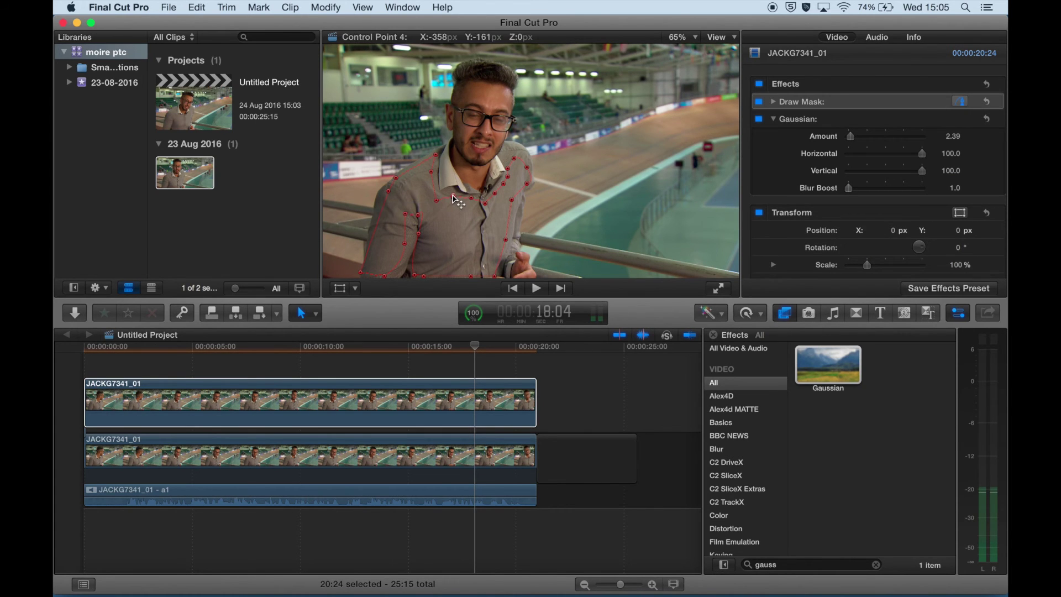
Step: Replay the clip from an earlier point and check the masked, blurred shirt in full-screen playback
left_click_drag(241, 346, 170, 356)
key("space")
key("super+shift+f")
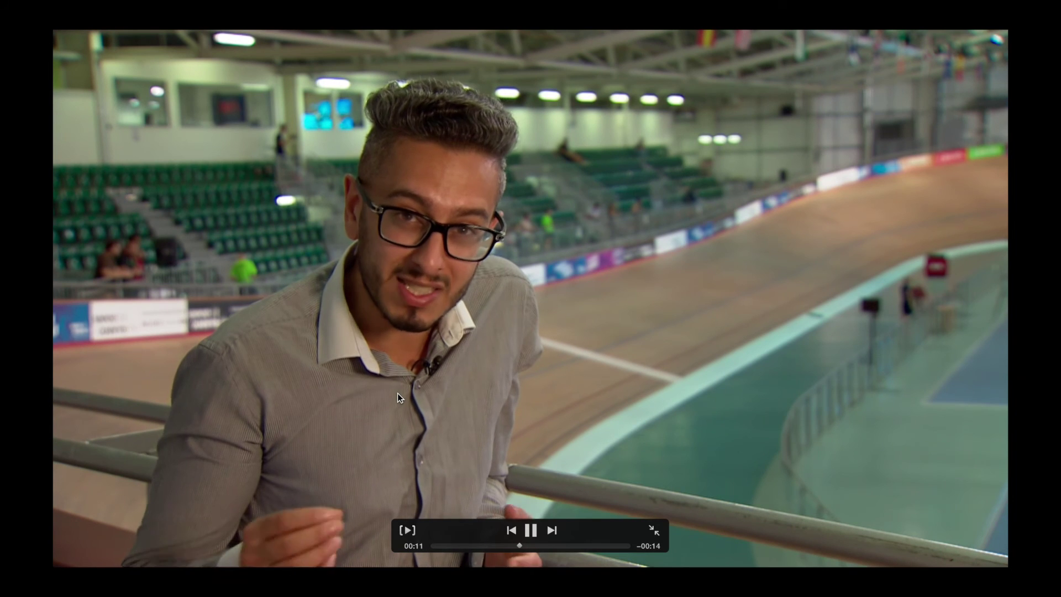
key("Escape")
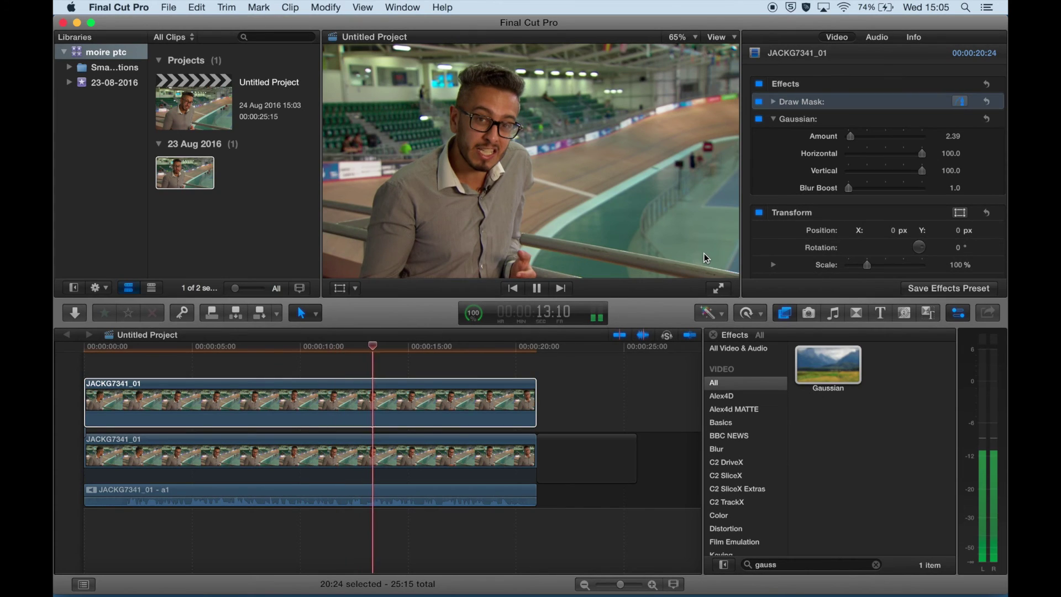
key("space")
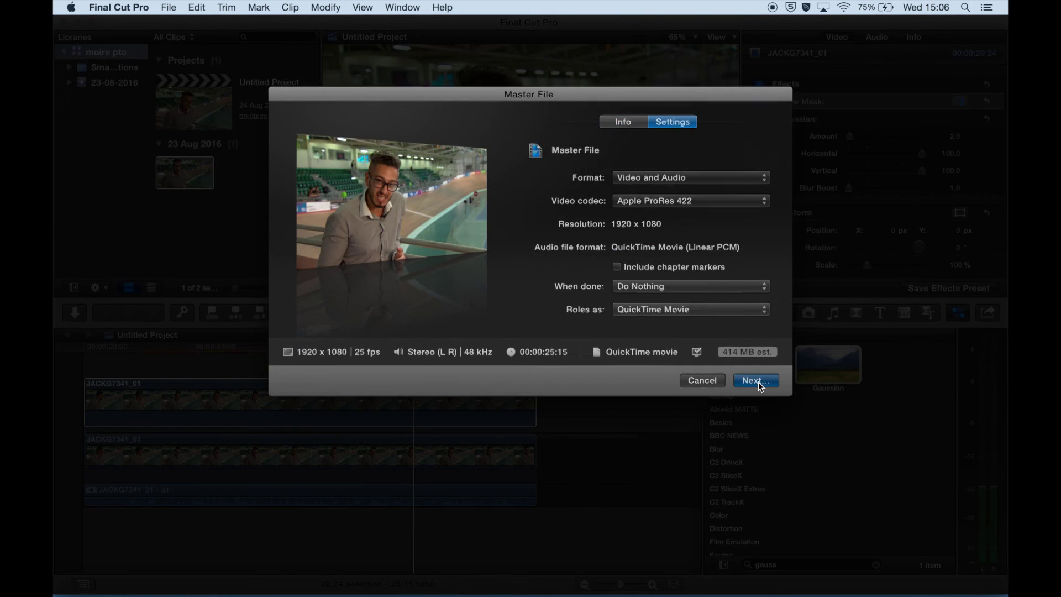
Step: Export the project as an Apple ProRes 422 master file and play the movie in QuickTime Player with its playback controls moved off the shirt
left_click(754, 380)
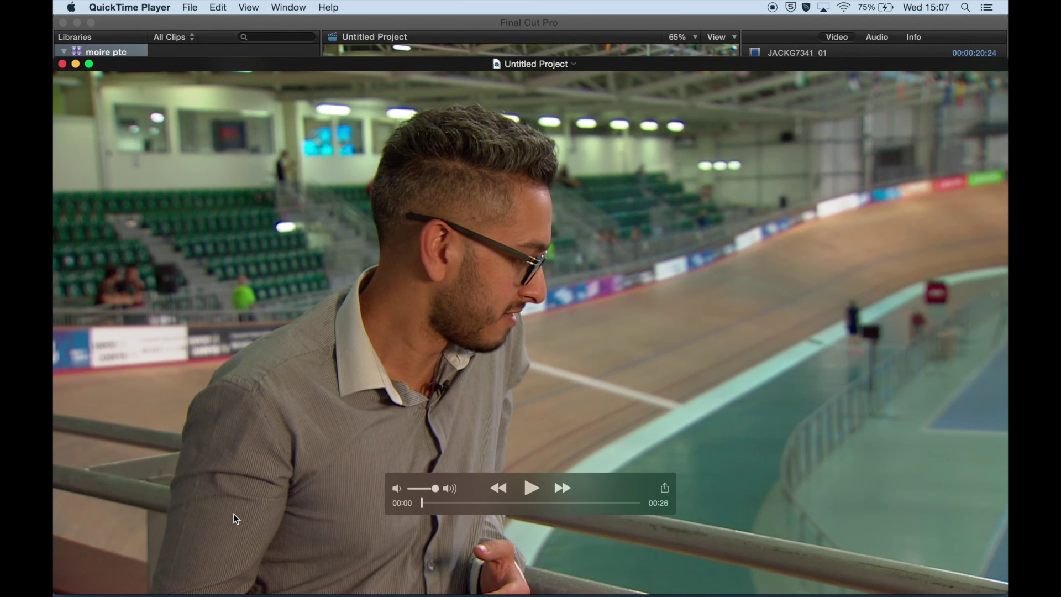
key("space")
left_click_drag(442, 511, 112, 591)
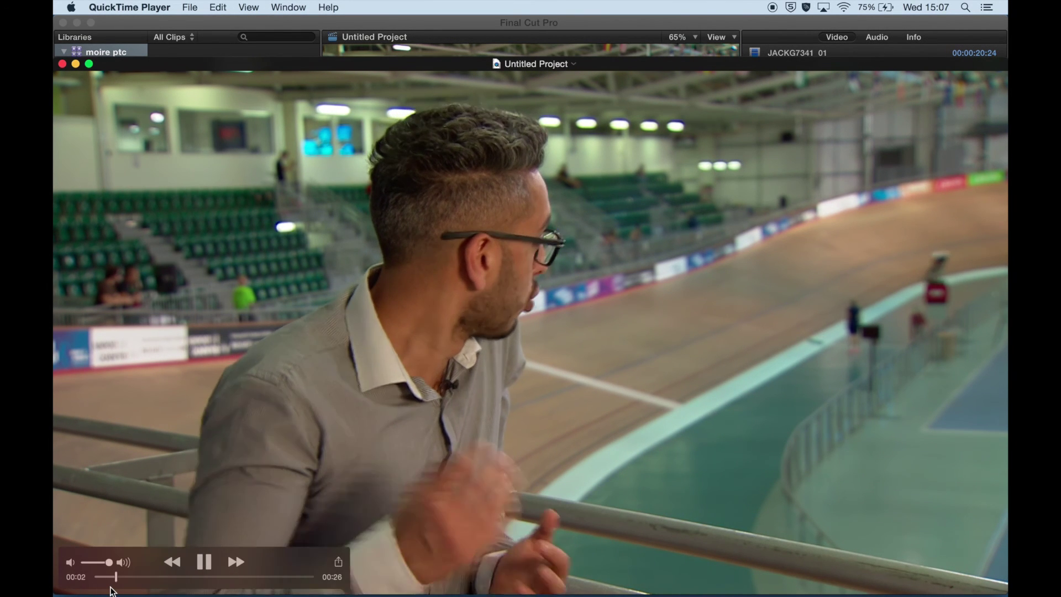